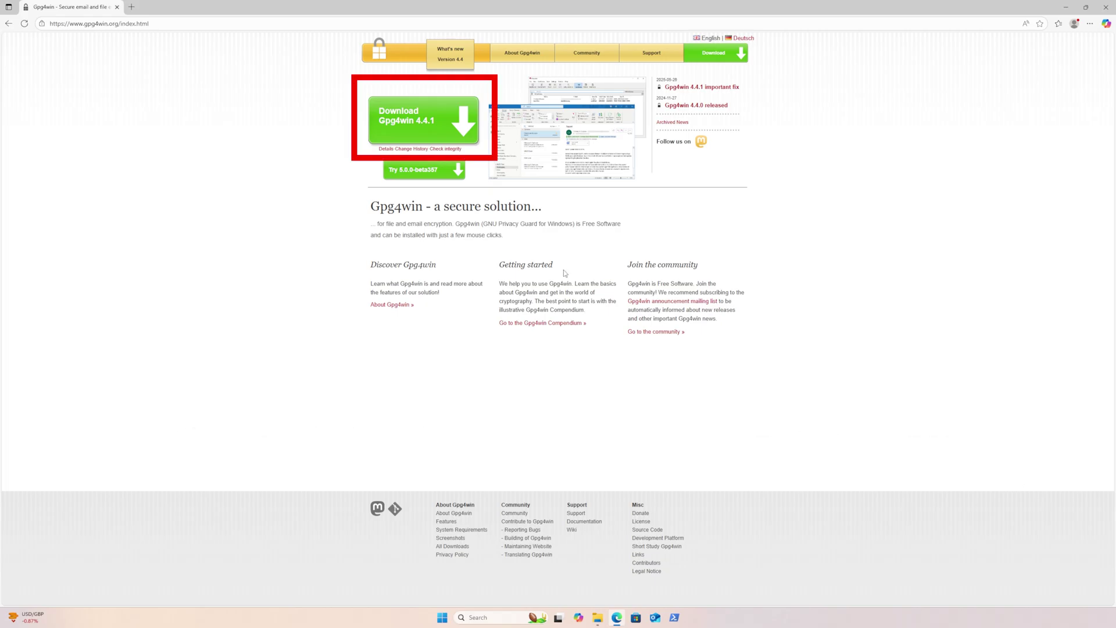
# Step: Download Gpg4win 4.4.1 from its download page with the donation amount set to $0
pyautogui.click(423, 121)
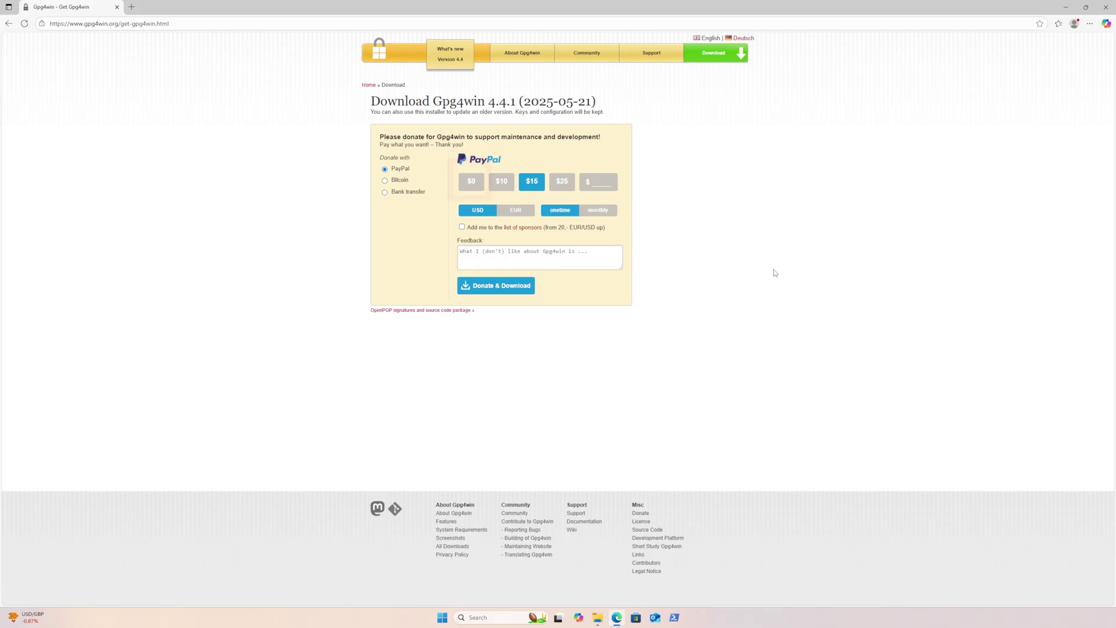
pyautogui.click(478, 182)
pyautogui.click(482, 255)
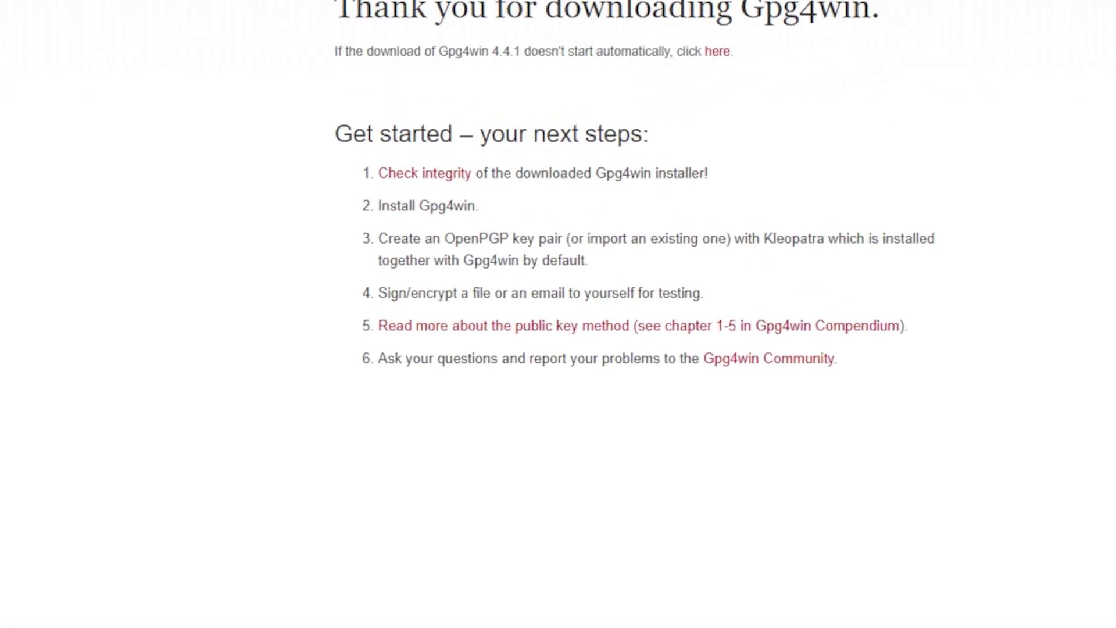
# Step: Open the integrity-check page for the checksums and OpenPGP signatures, download the gpg4win-4.4.1.exe signature file, and minimize the browser
pyautogui.click(452, 176)
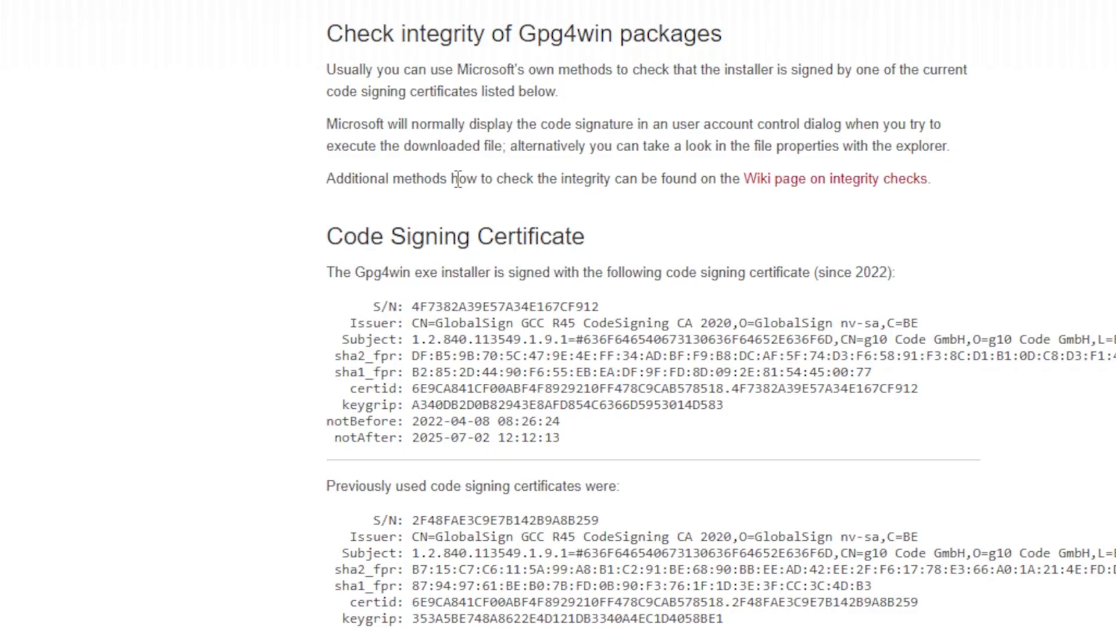
pyautogui.scroll(-10, 1089, 289)
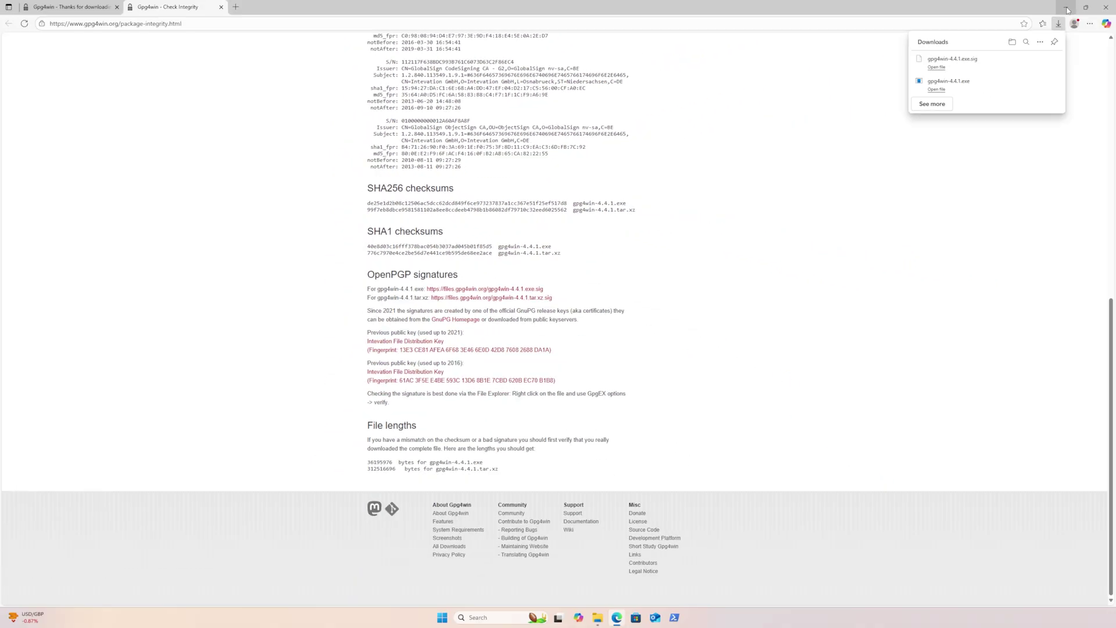
pyautogui.click(1066, 8)
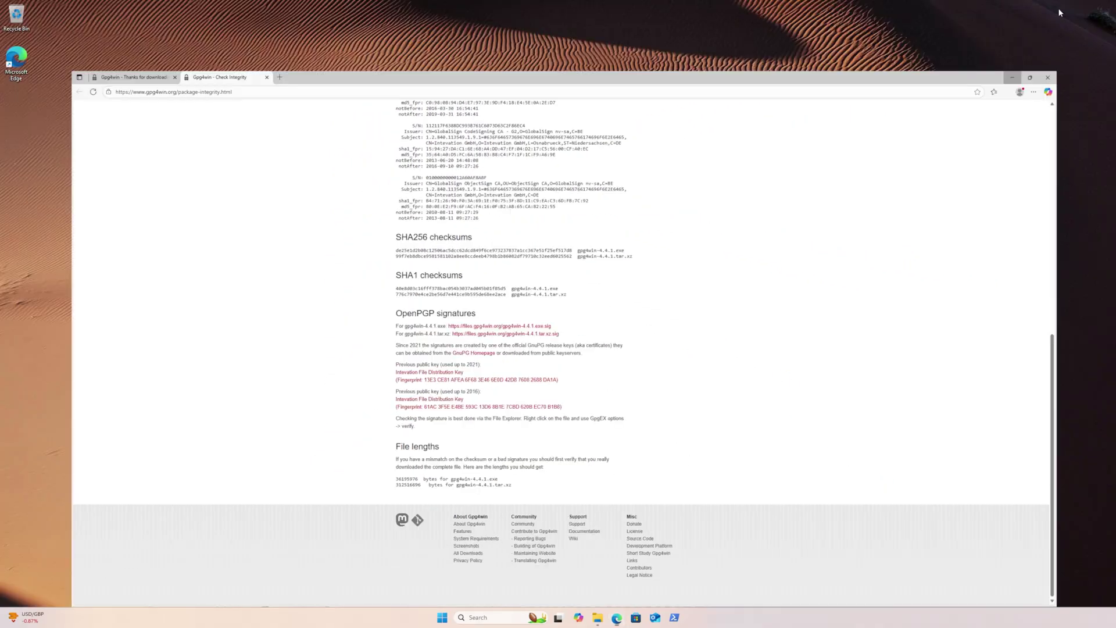
# Step: Open Windows PowerShell and change the working directory to the Downloads folder
pyautogui.click(674, 616)
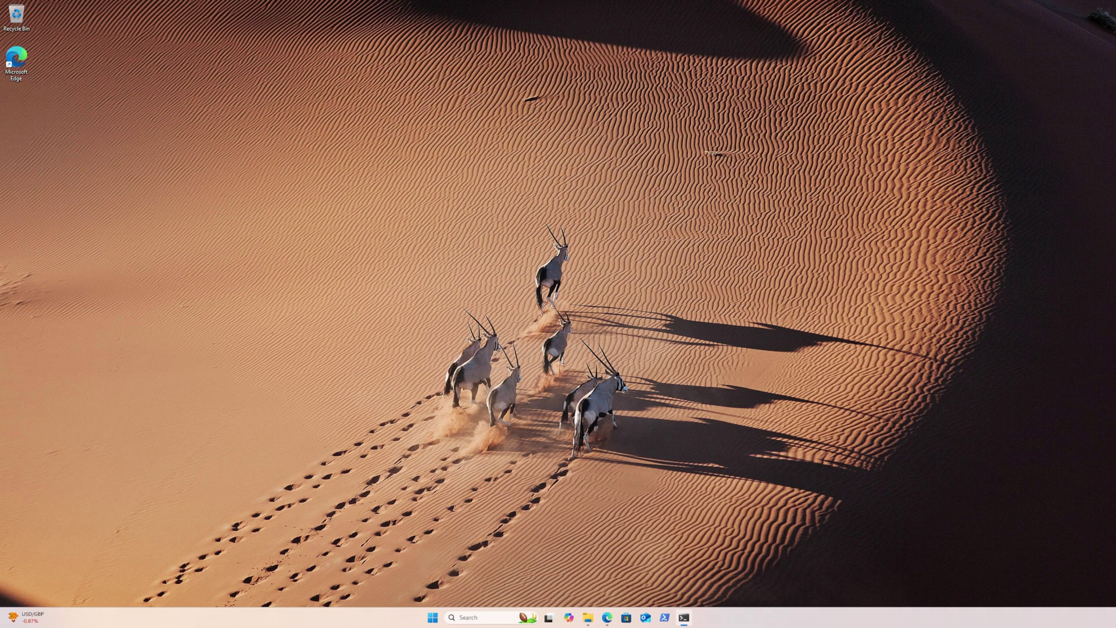
pyautogui.moveTo(147, 187); pyautogui.dragTo(593, 154)
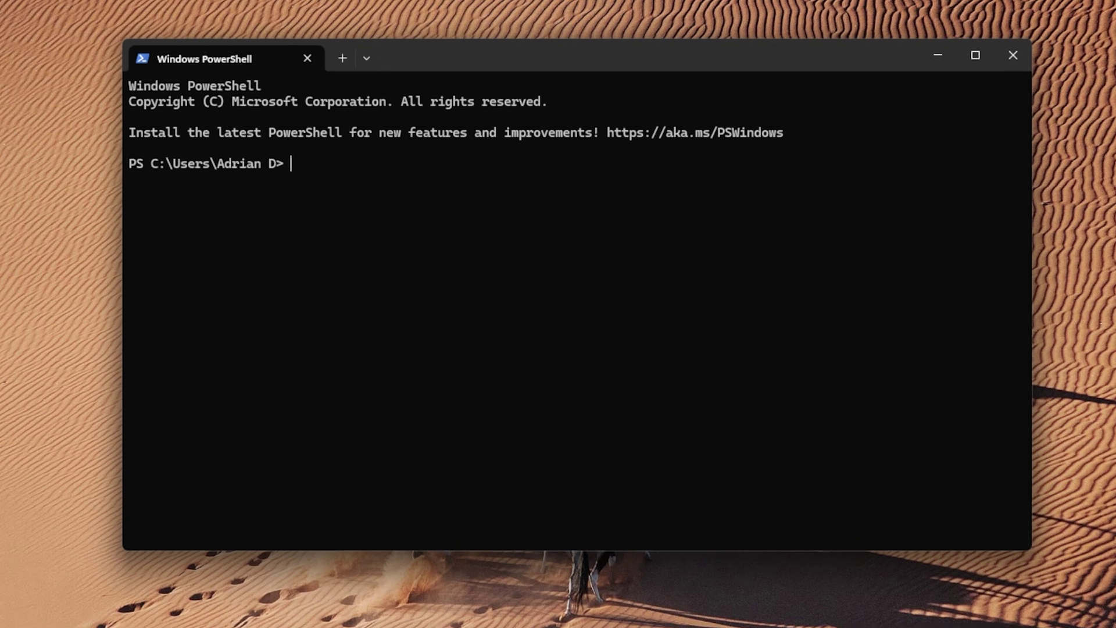
pyautogui.write('cd .\\Downl')
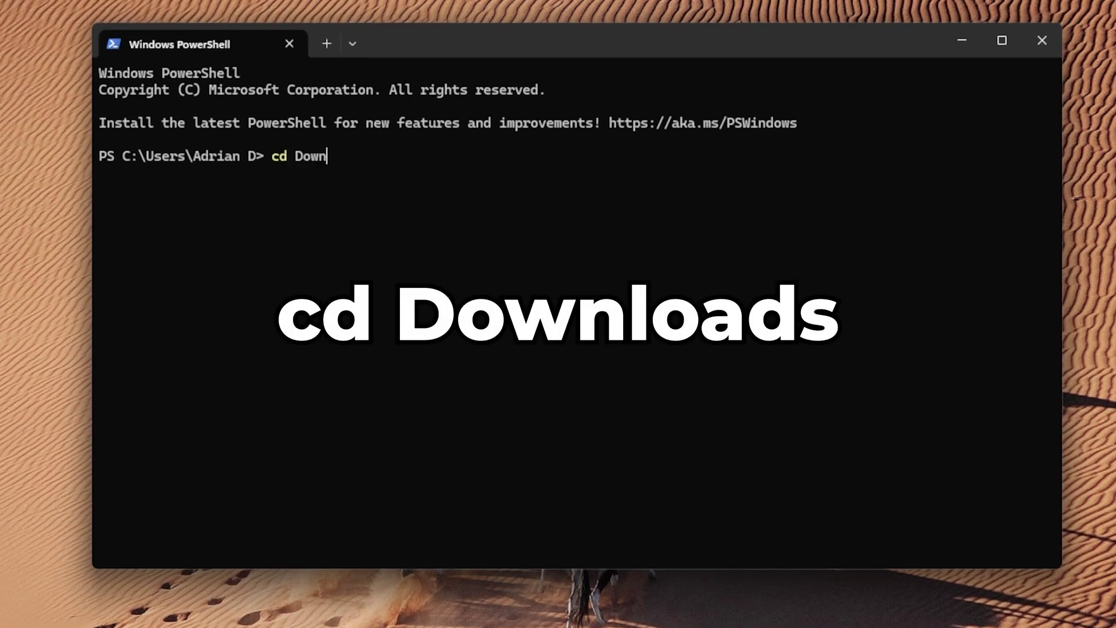
pyautogui.press('Tab')
pyautogui.press('Return')
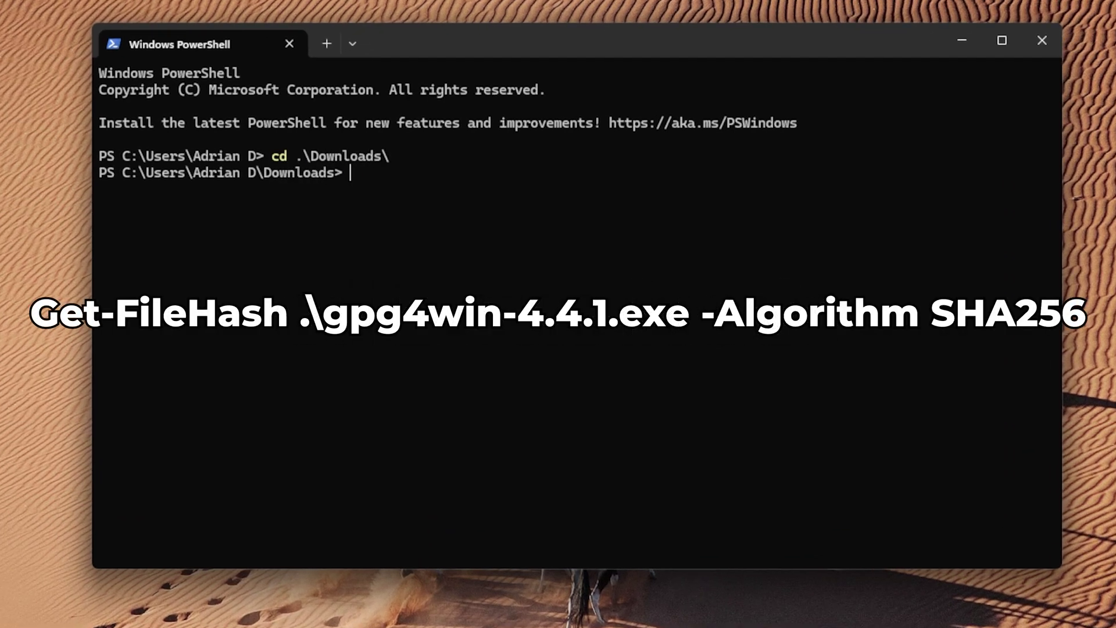
# Step: Compute the SHA256 hash of gpg4win-4.4.1.exe with Get-FileHash
pyautogui.write('Get-FileHash')
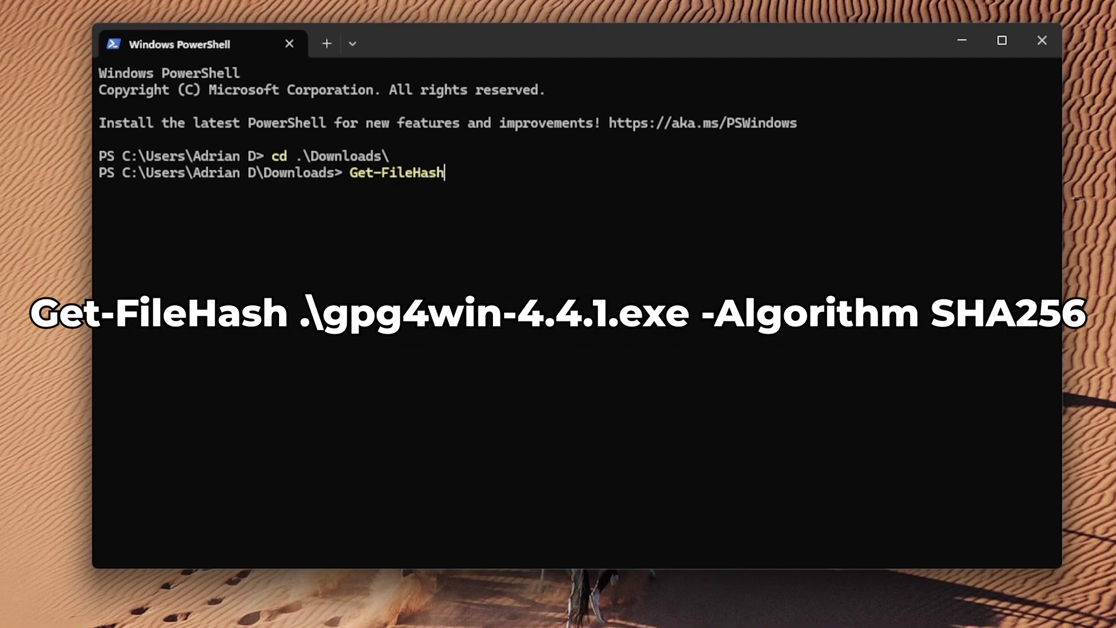
pyautogui.write(' .\\gpg')
pyautogui.press('Tab')
pyautogui.write('-')
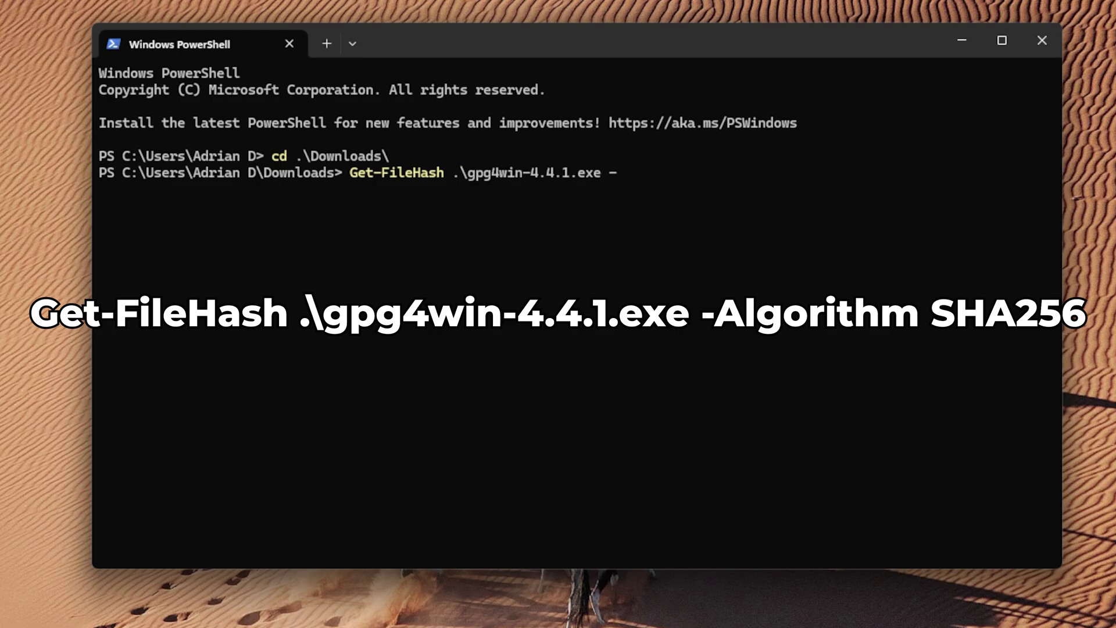
pyautogui.write('Algorithm SHA256')
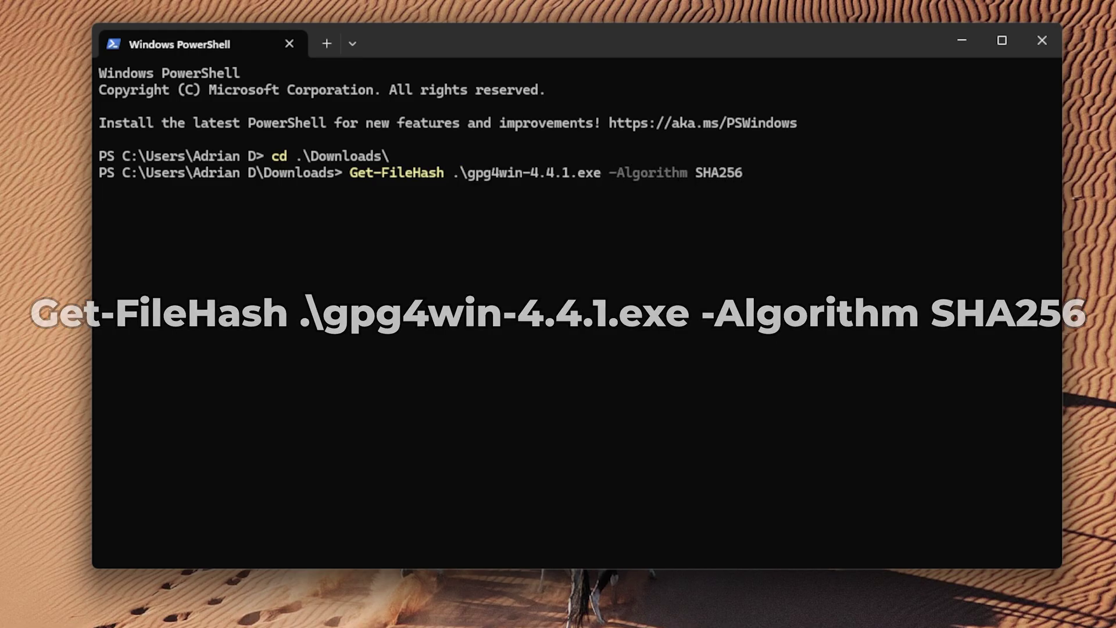
pyautogui.press('Return')
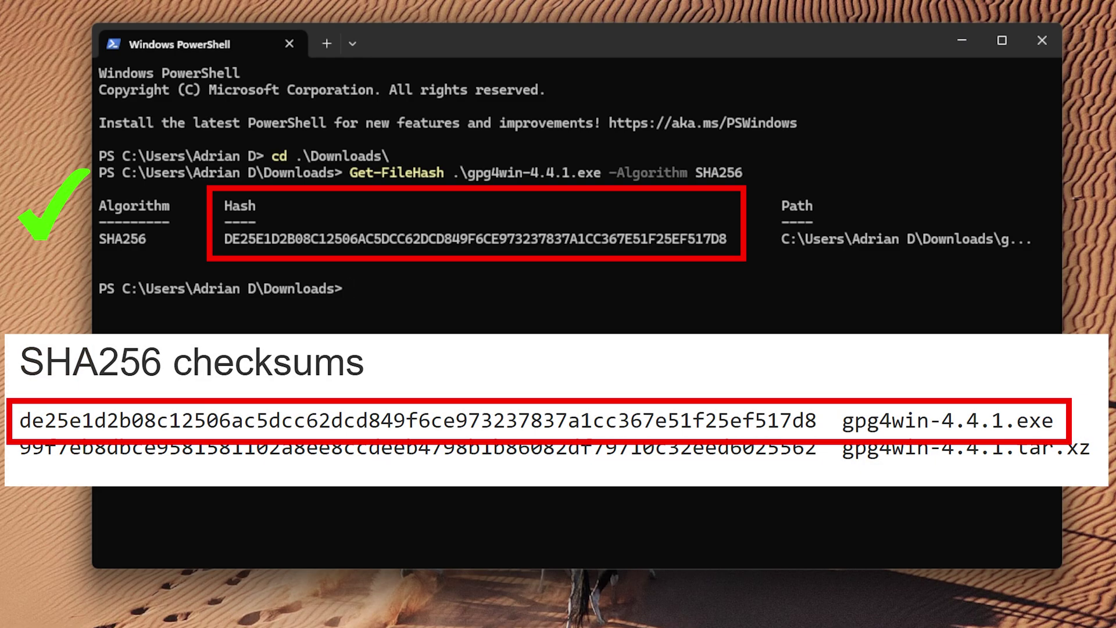
# Step: Clear the PowerShell console and close its window
pyautogui.write('clear')
pyautogui.press('Return')
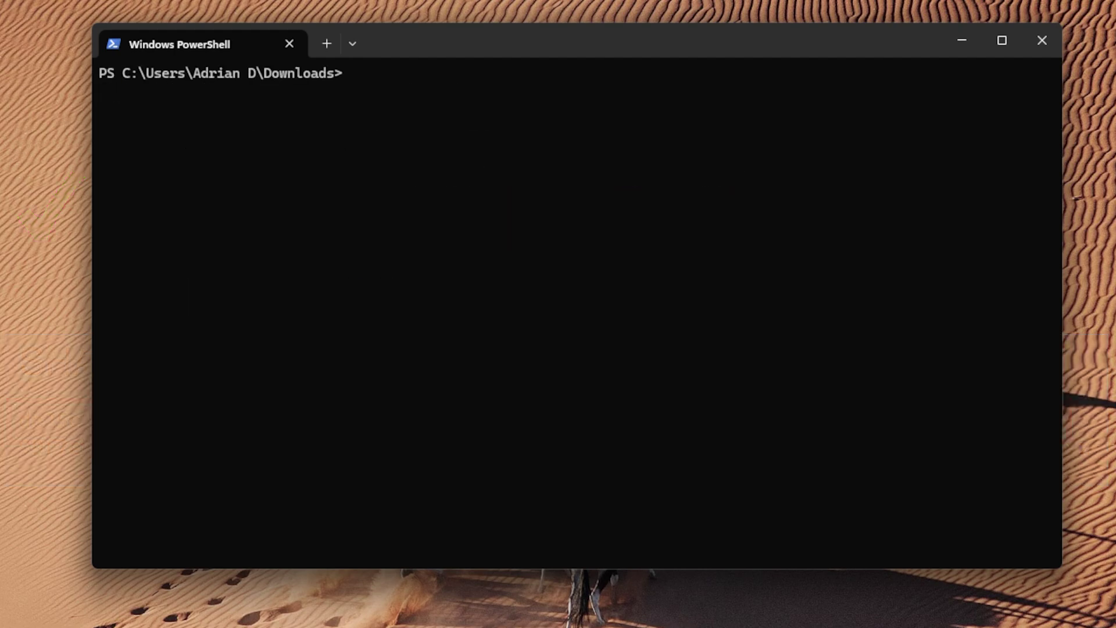
pyautogui.click(1043, 42)
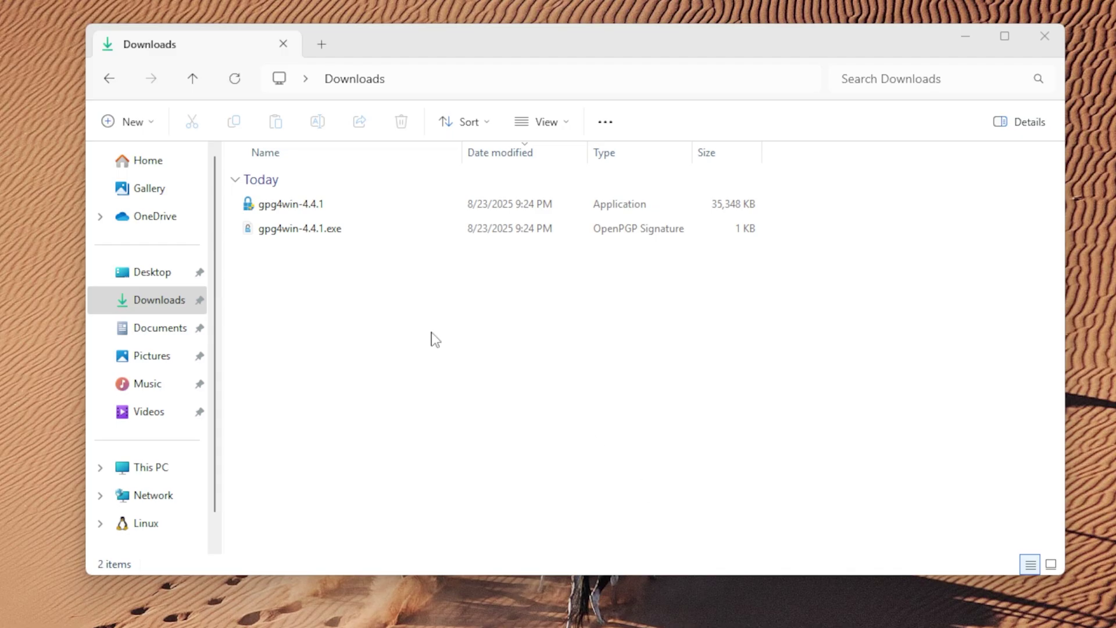
# Step: Run the gpg4win-4.4.1 installer from Downloads and install Gpg4win to C:\Program Files (x86)\Gpg4win
pyautogui.doubleClick(319, 205)
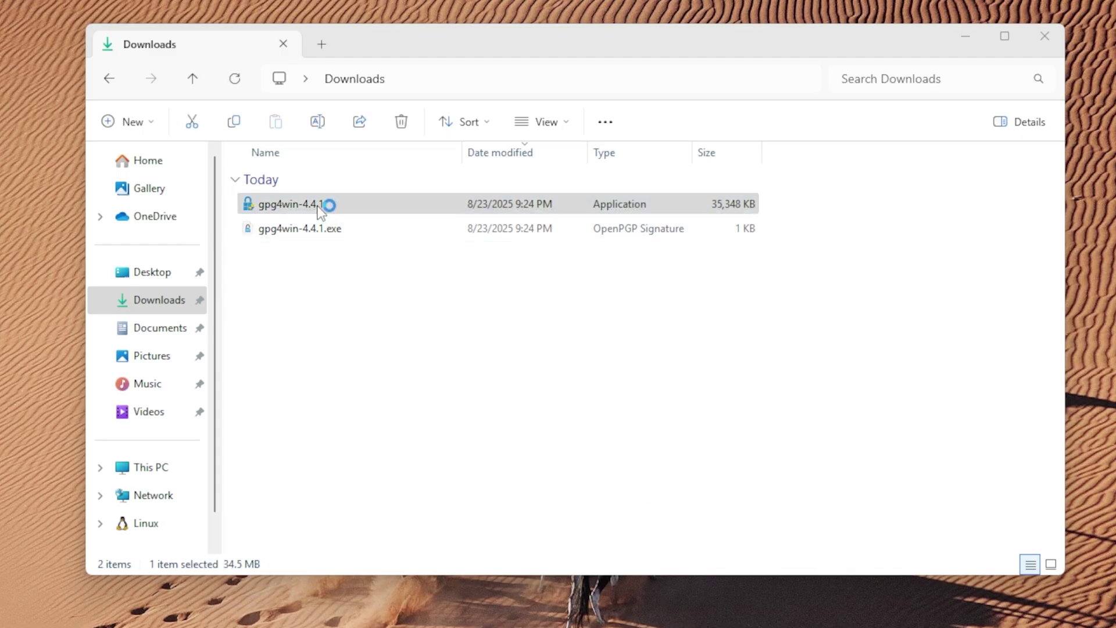
pyautogui.click(658, 465)
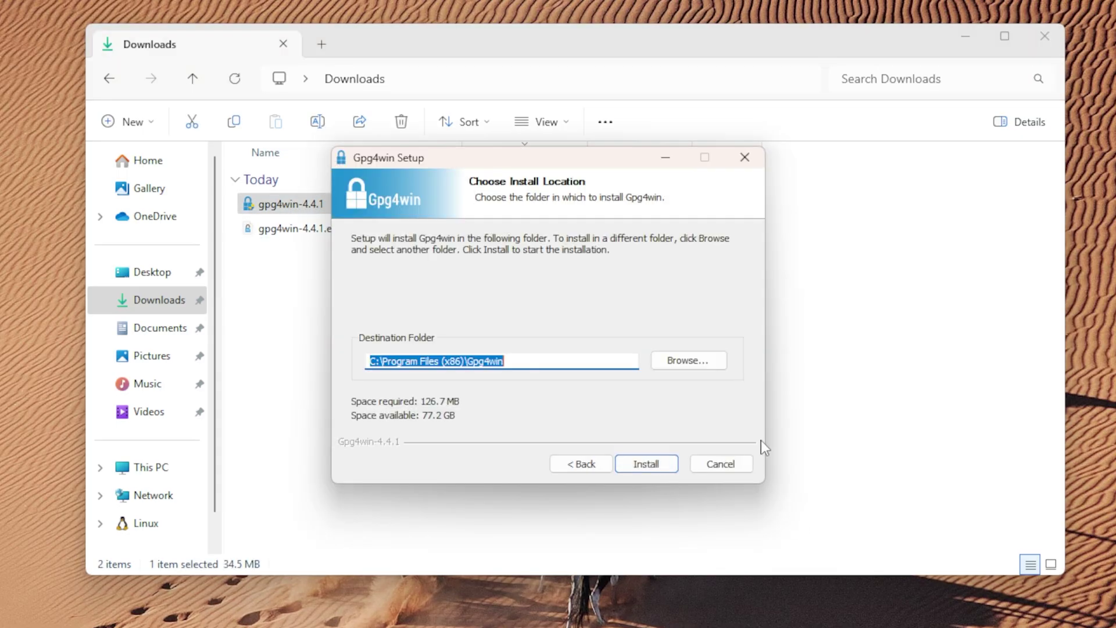
pyautogui.click(656, 466)
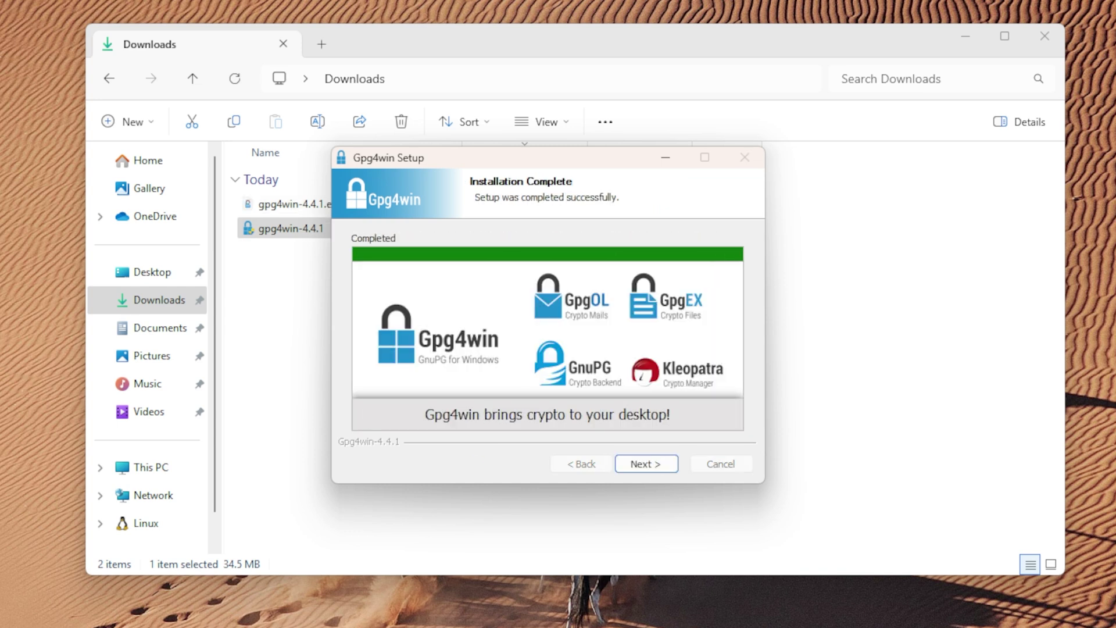
# Step: Finish the Gpg4win setup with the Run Kleopatra option turned off
pyautogui.click(653, 464)
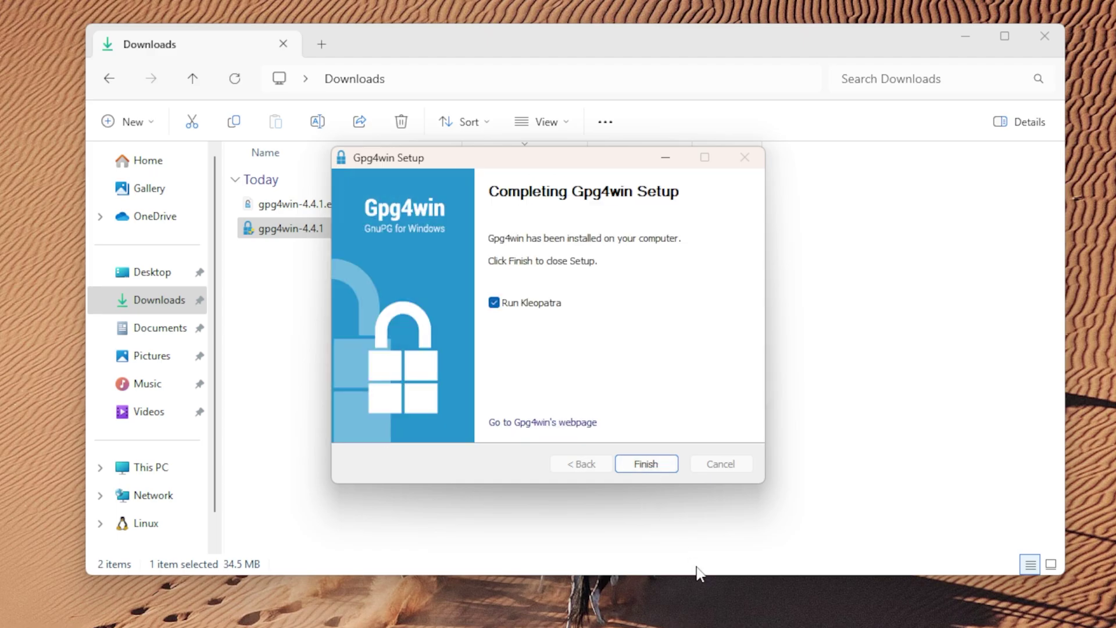
pyautogui.click(548, 305)
pyautogui.click(658, 464)
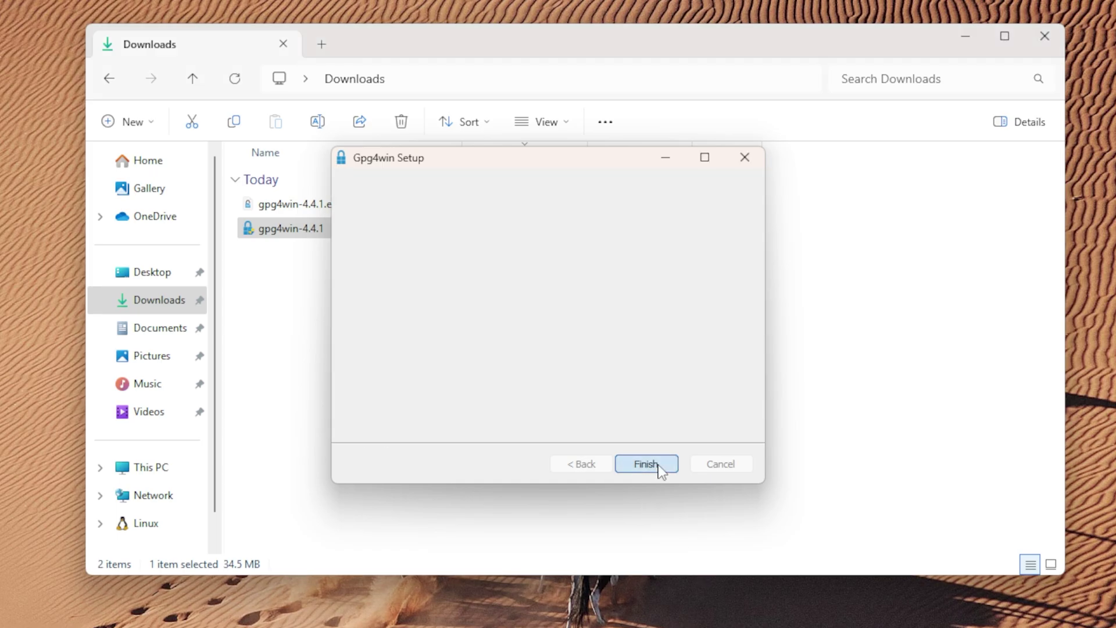
pyautogui.click(767, 466)
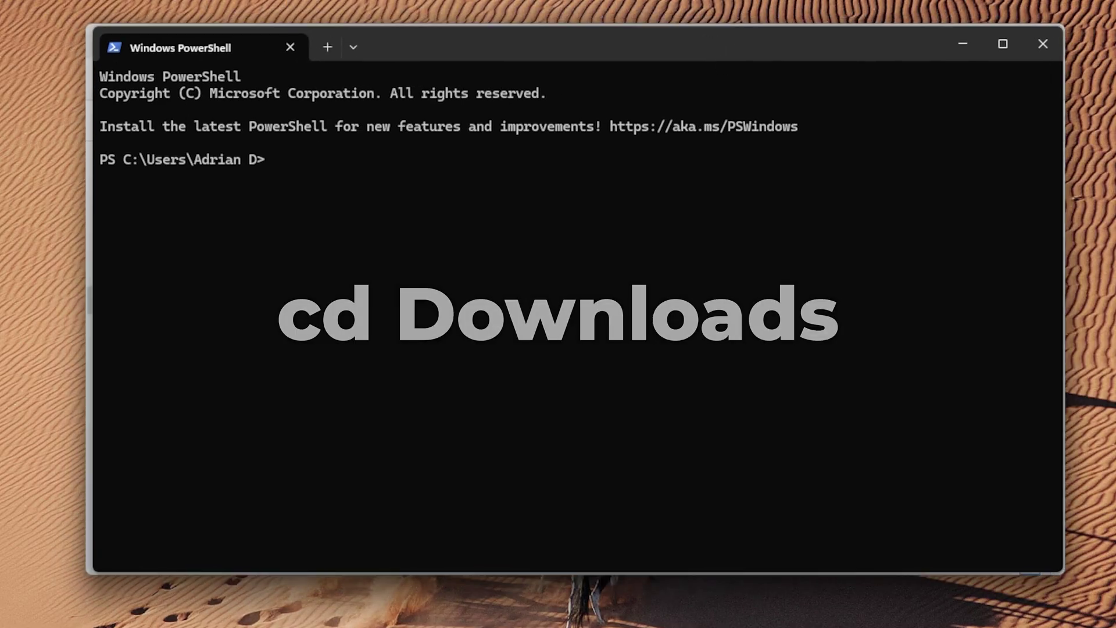
# Step: In a new PowerShell window, change the working directory to the Downloads folder
pyautogui.write('cd Downlo')
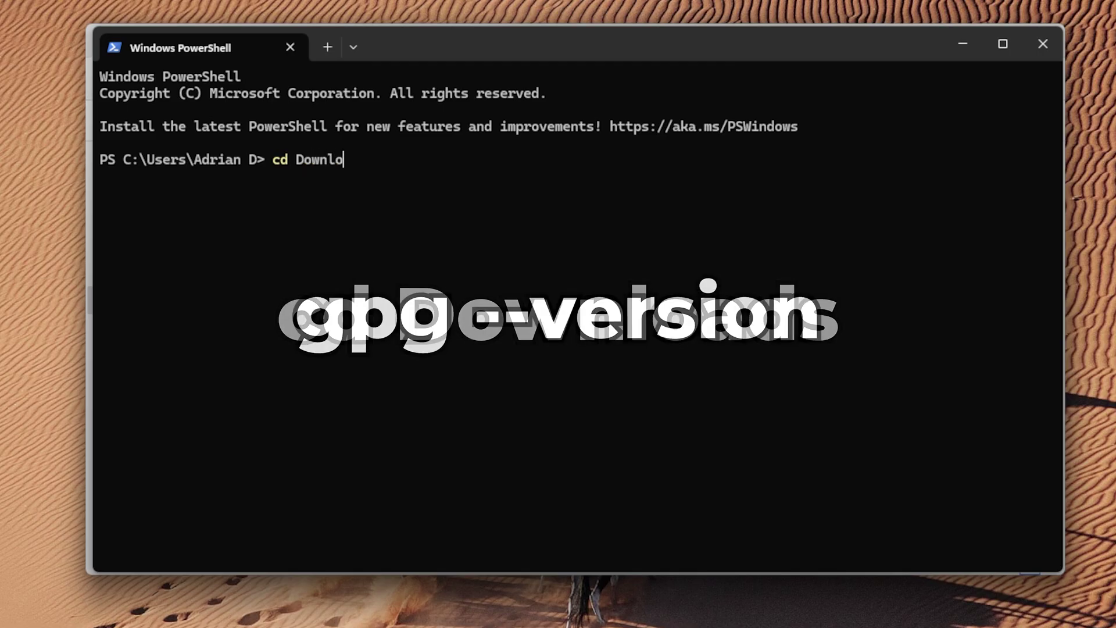
pyautogui.press('Tab')
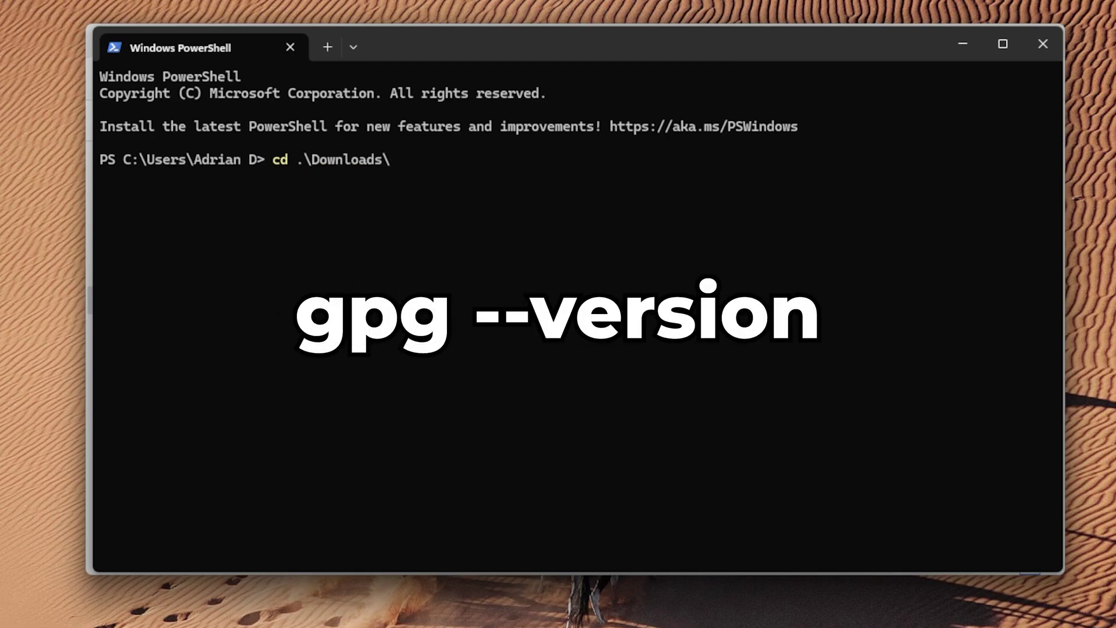
pyautogui.press('Return')
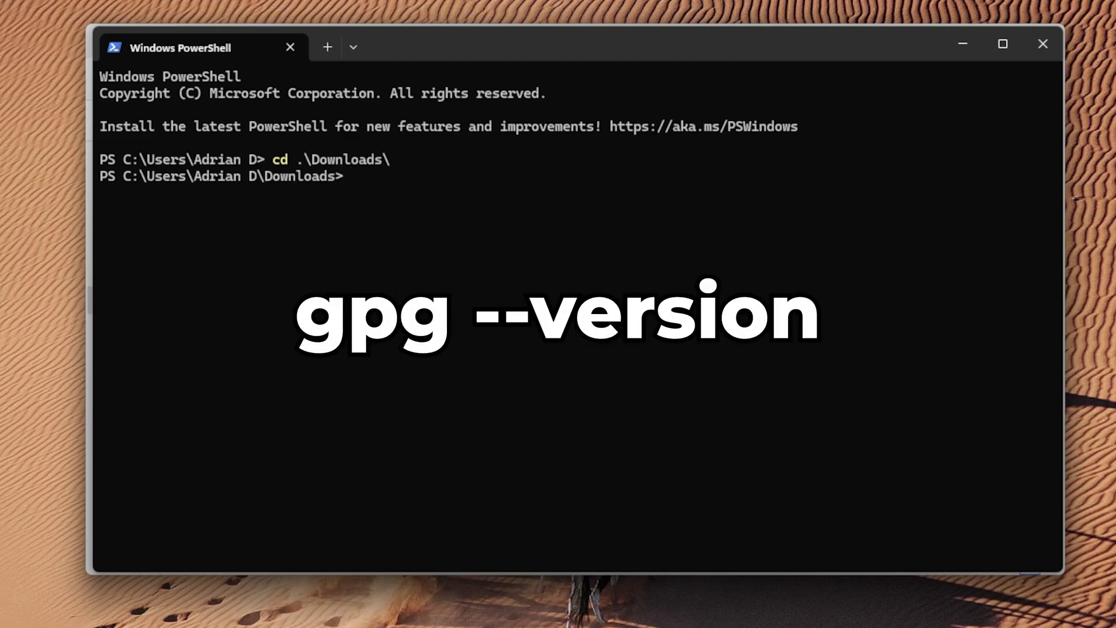
# Step: Check the installed GnuPG version with gpg --version, and clear the console
pyautogui.write('gpg --version')
pyautogui.press('Return')
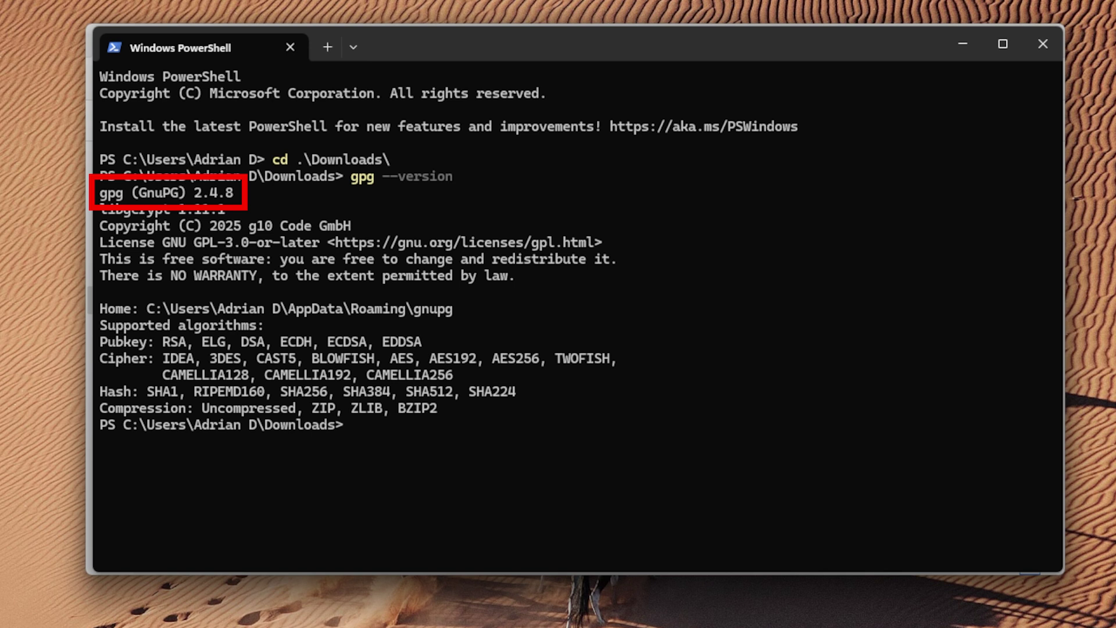
pyautogui.write('clear')
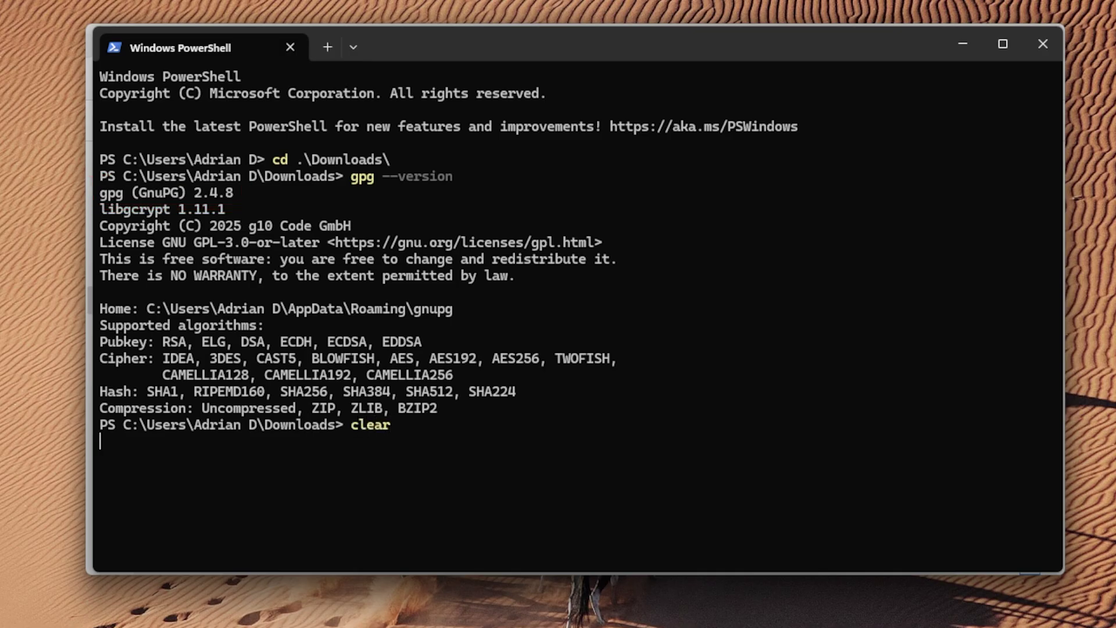
pyautogui.press('Return')
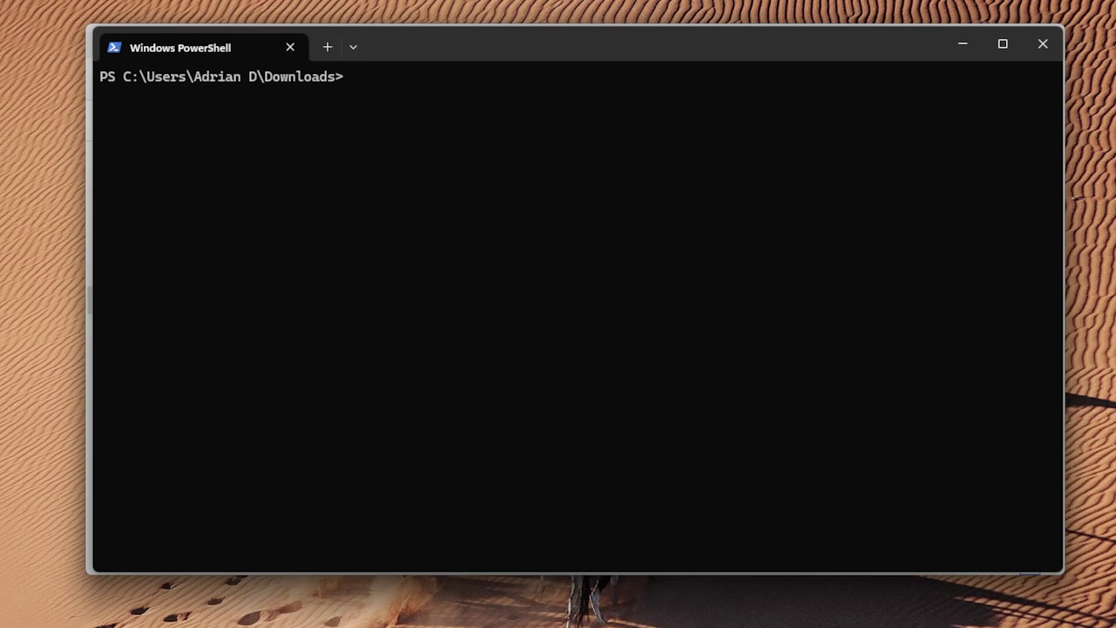
pyautogui.write('Invoke-')
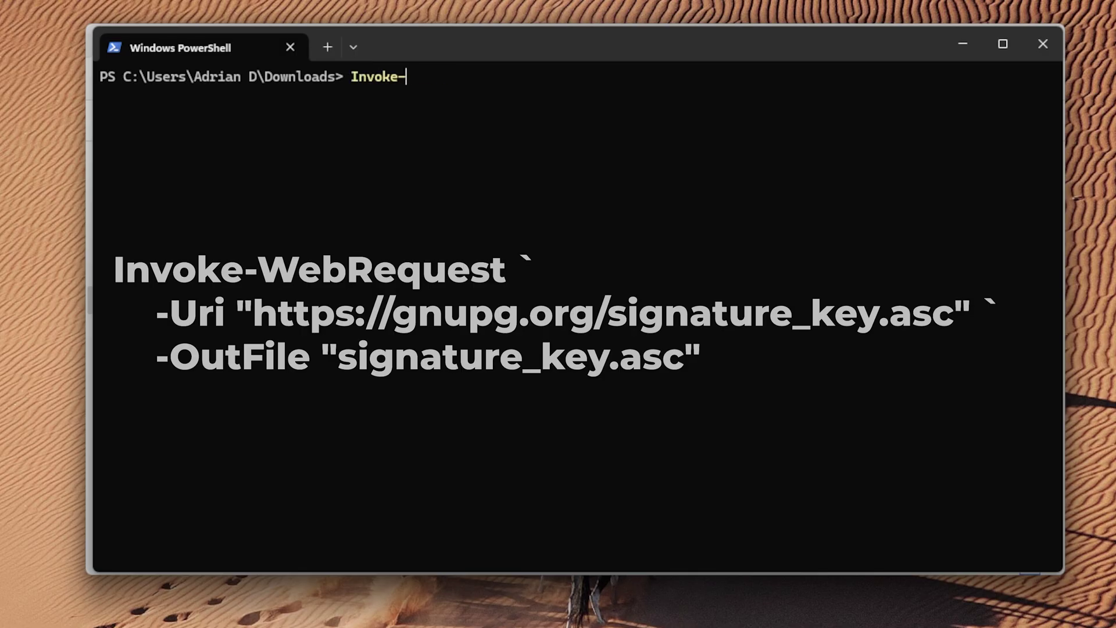
pyautogui.write('WebRequest -Uri https://gnupg.')
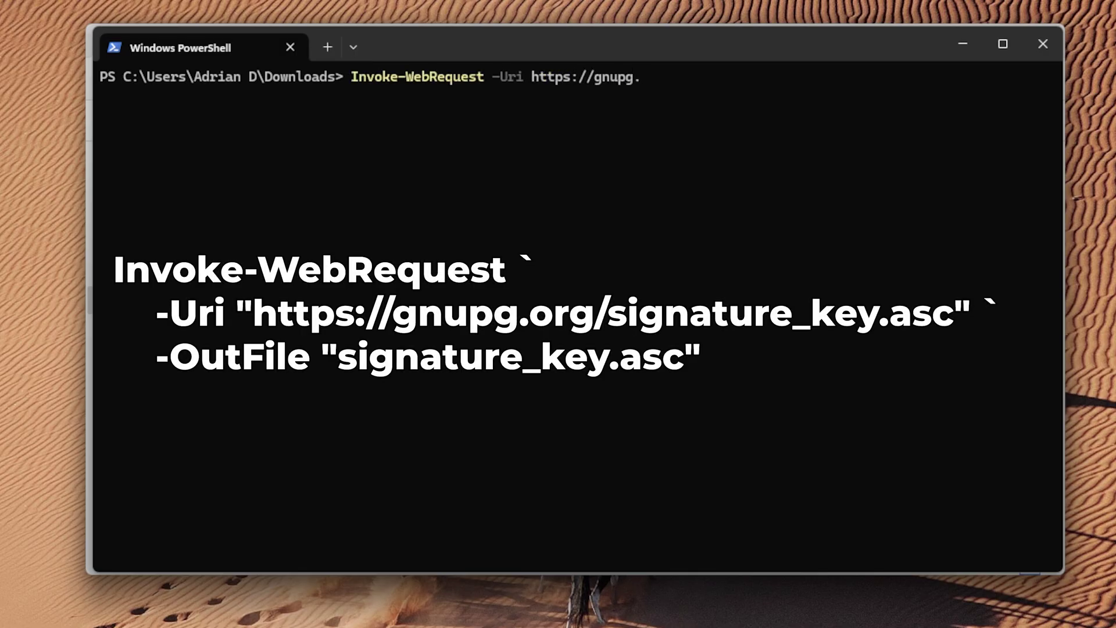
pyautogui.write('org/signature_key.asc -OutFile')
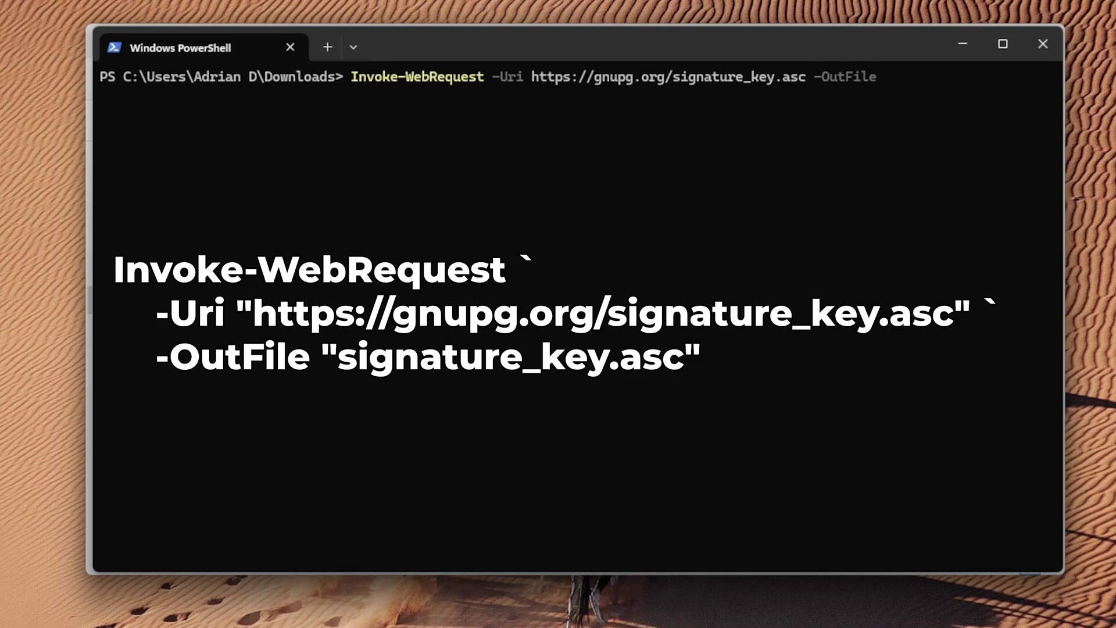
pyautogui.write(' signature_key.asc')
pyautogui.press('Return')
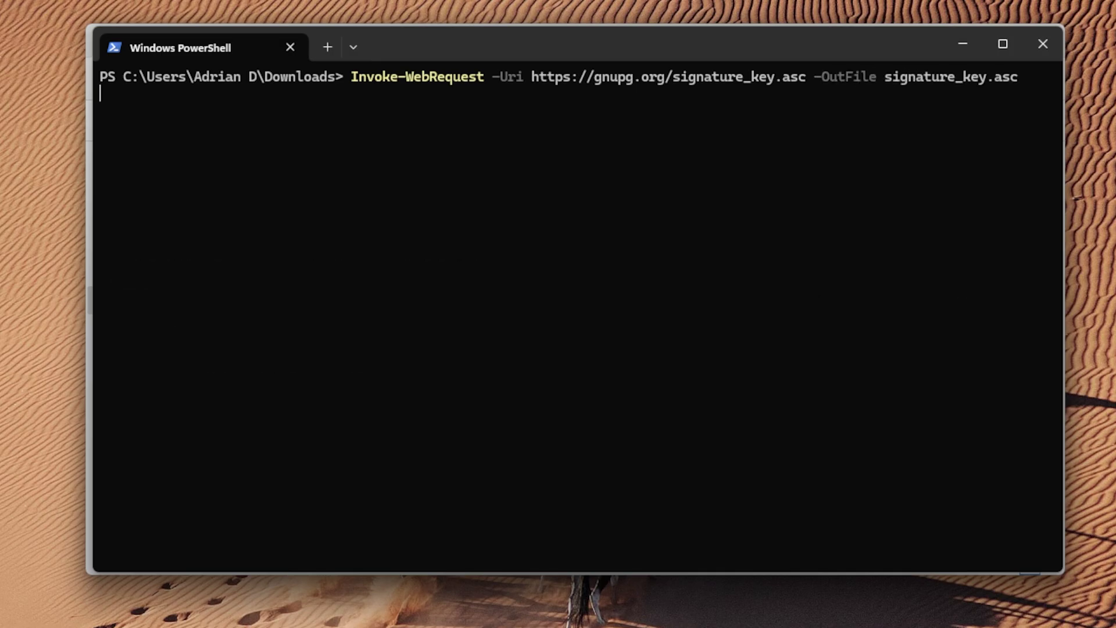
pyautogui.write('ls')
pyautogui.press('Return')
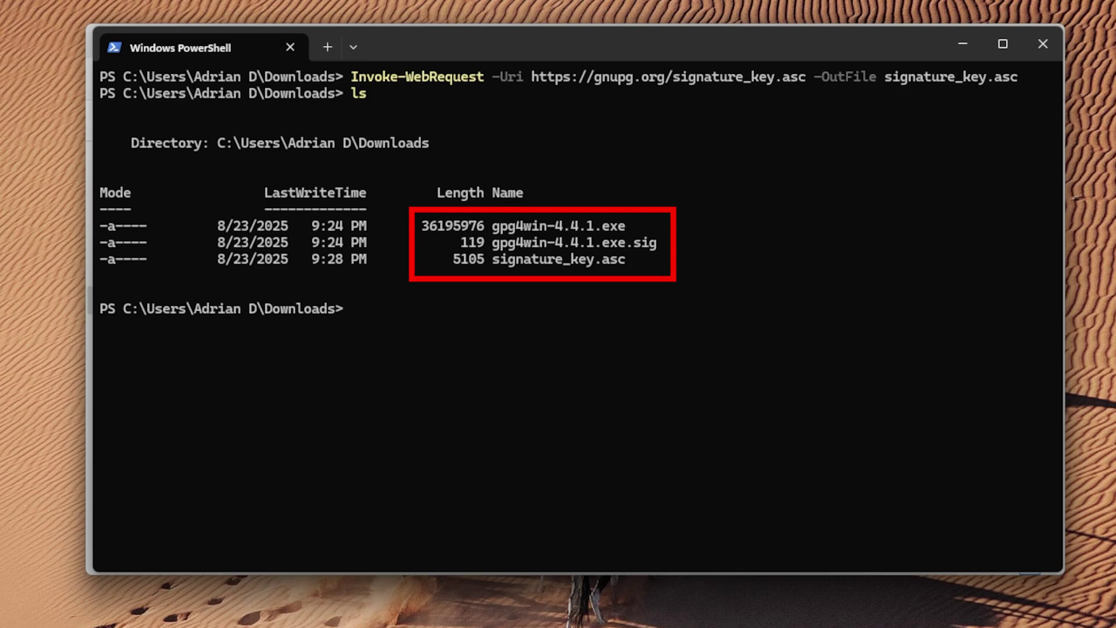
# Step: Clear the console and import the public keys from .\signature_key.asc into GnuPG
pyautogui.hotkey('ctrl', 'l')
pyautogui.write('gpg')
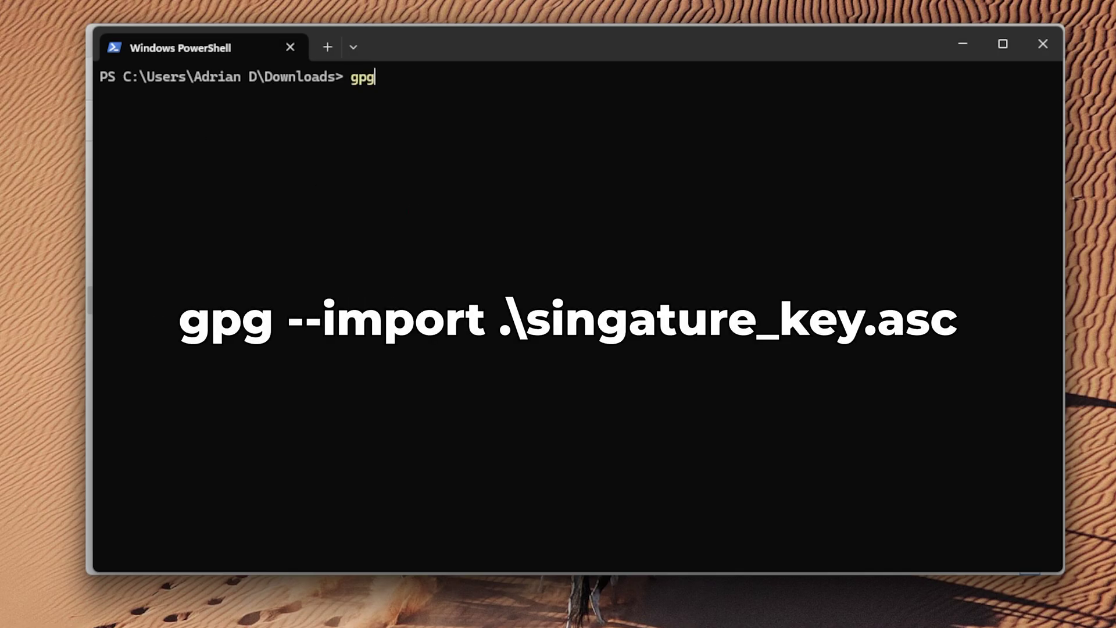
pyautogui.write(' --import')
pyautogui.write('gna')
pyautogui.press('Tab')
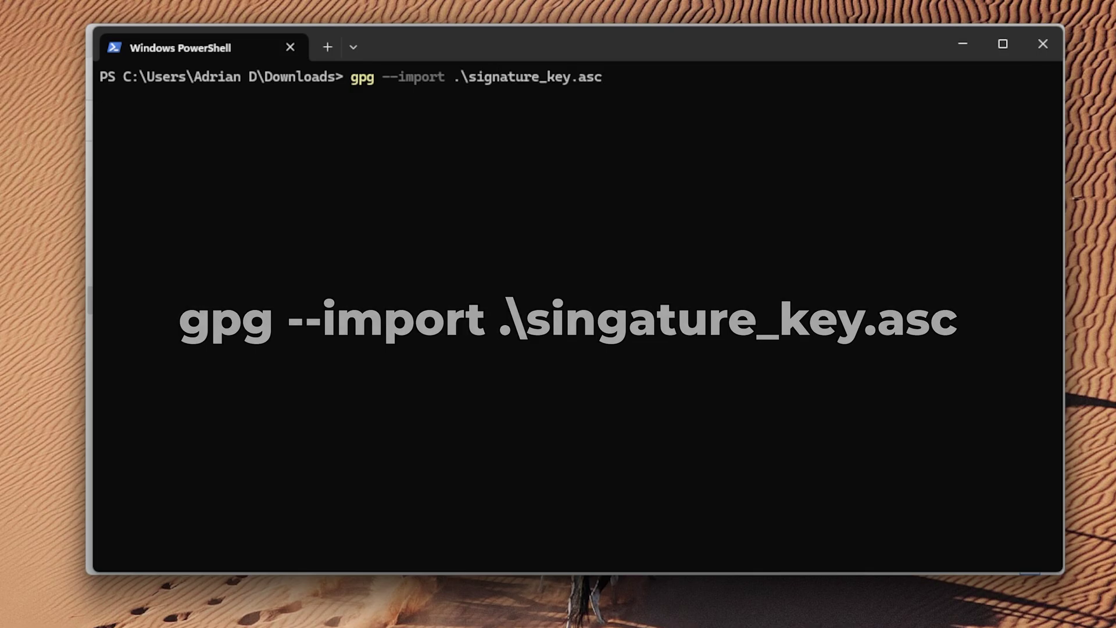
pyautogui.press('Return')
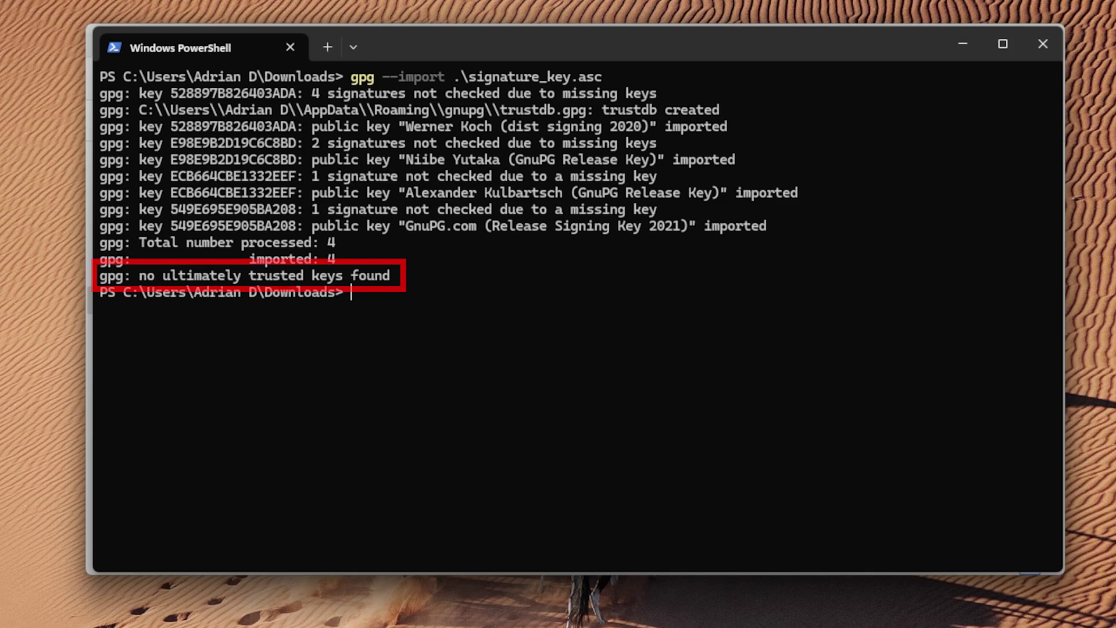
# Step: Clear the console and list the fingerprints of the imported keys with gpg --fingerprint
pyautogui.write('cls')
pyautogui.press('Return')
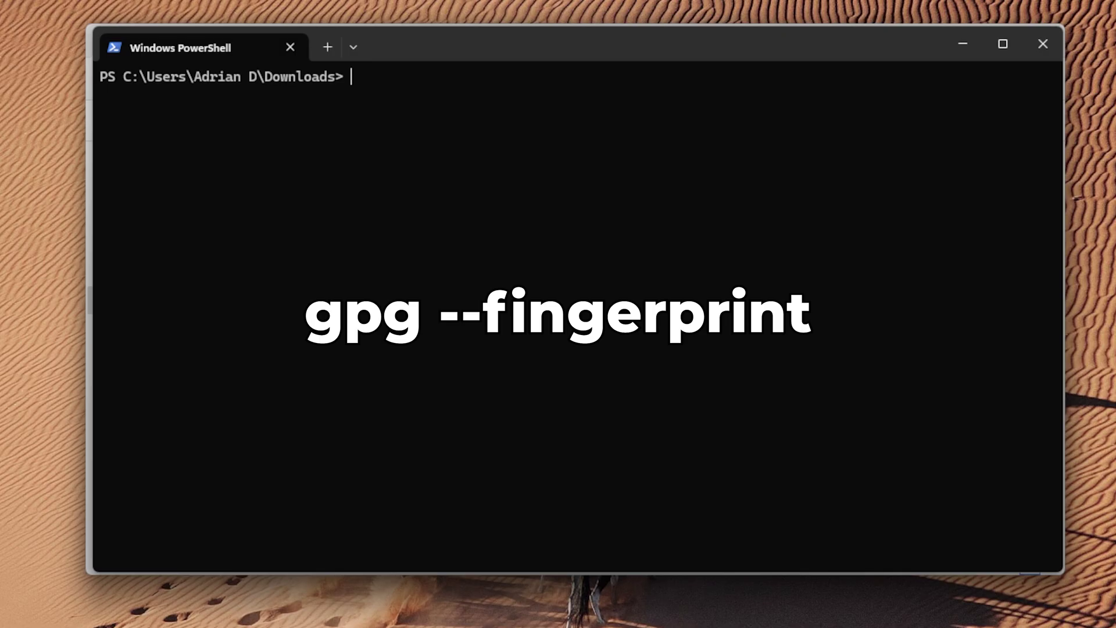
pyautogui.write('gpg --fingerprint')
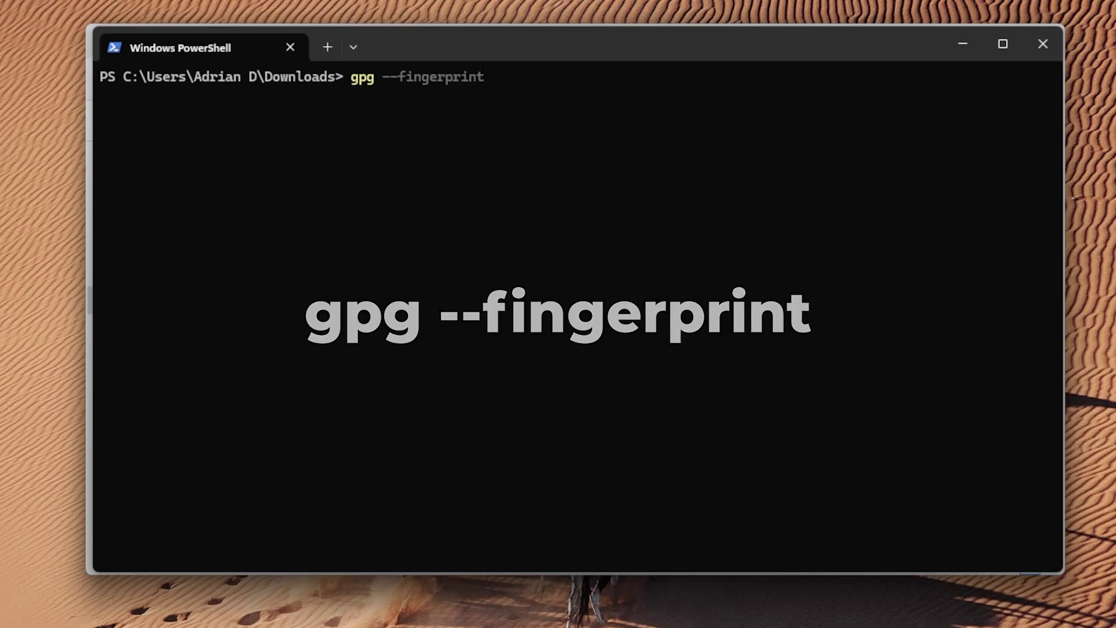
pyautogui.press('Return')
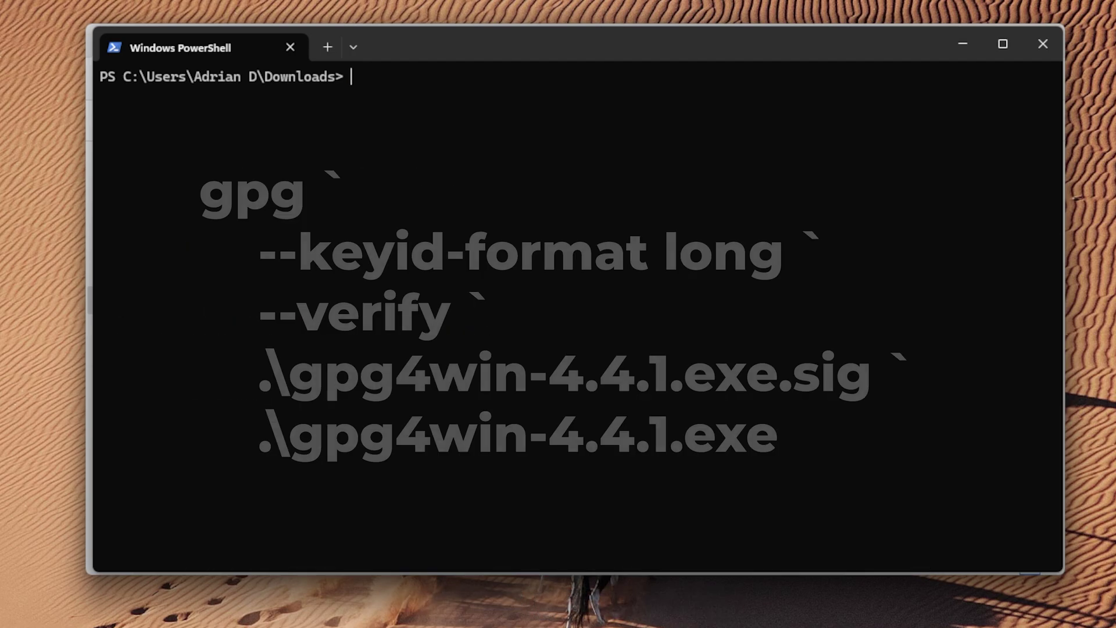
# Step: Verify .\gpg4win-4.4.1.exe against its signature file .\gpg4win-4.4.1.exe.sig with gpg, using the long key ID format
pyautogui.write('gpg --')
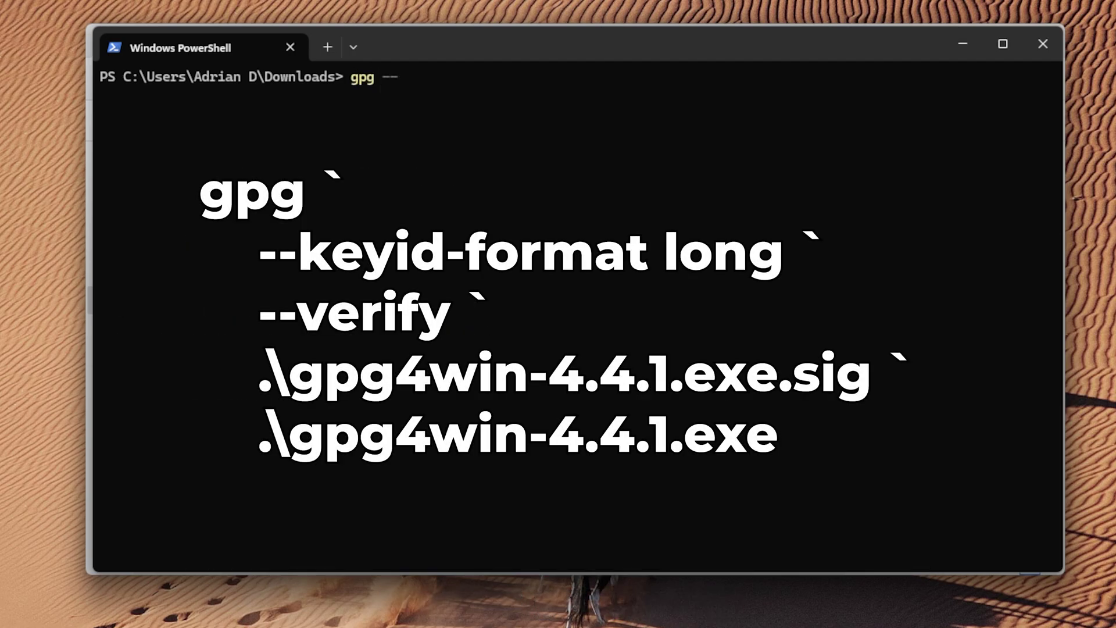
pyautogui.write('keyid-format long ')
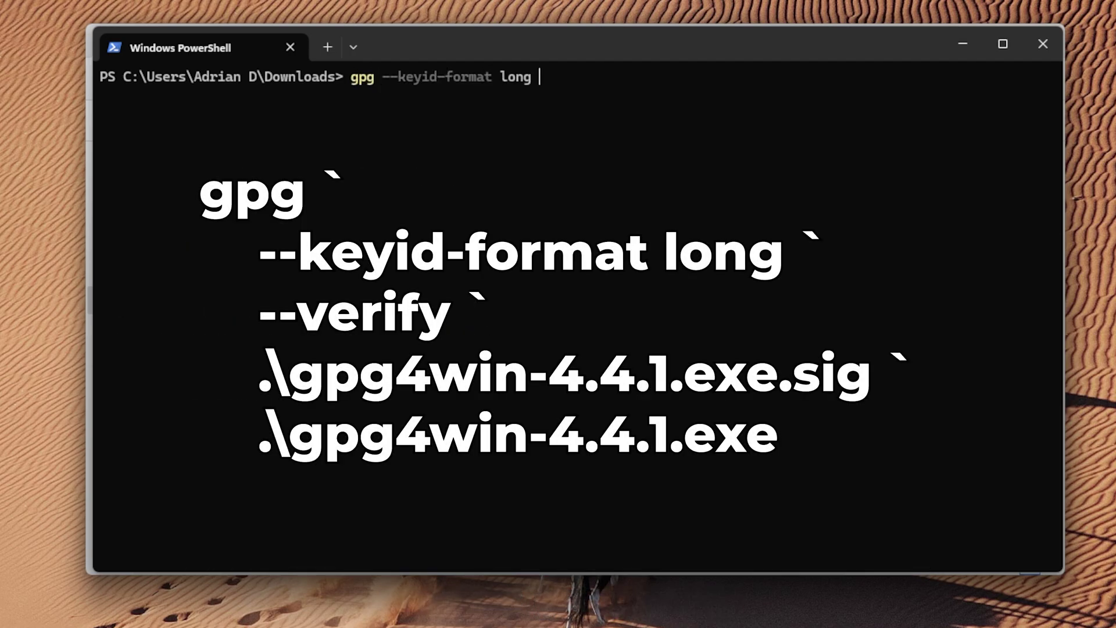
pyautogui.write('--verify .\\gpg')
pyautogui.press('Tab')
pyautogui.press('Tab')
pyautogui.write('gp')
pyautogui.press('Tab')
pyautogui.press('Return')
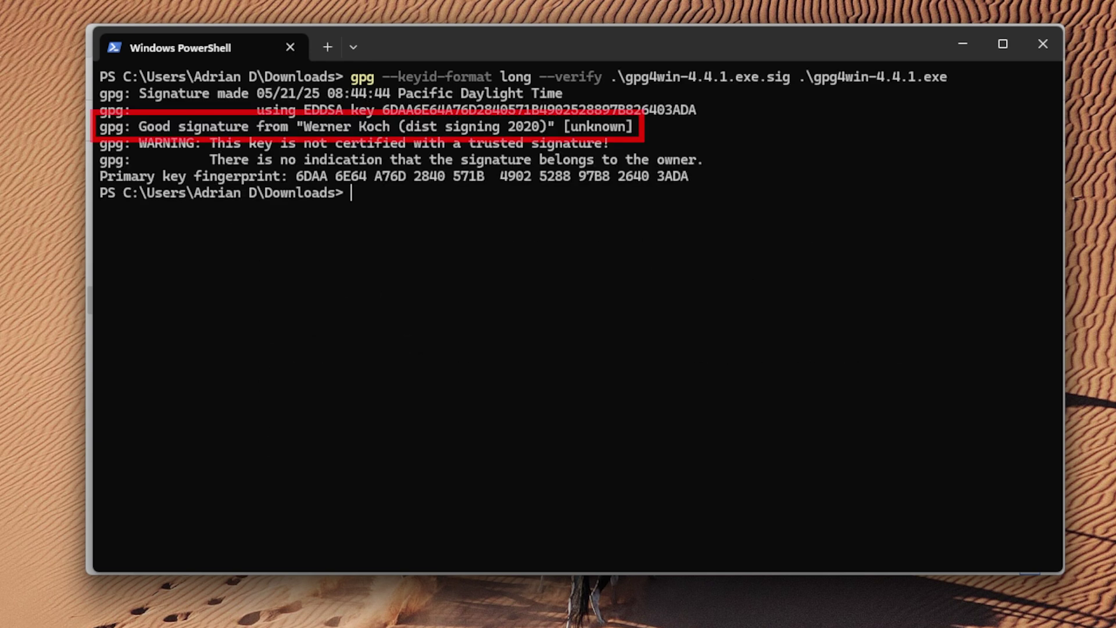